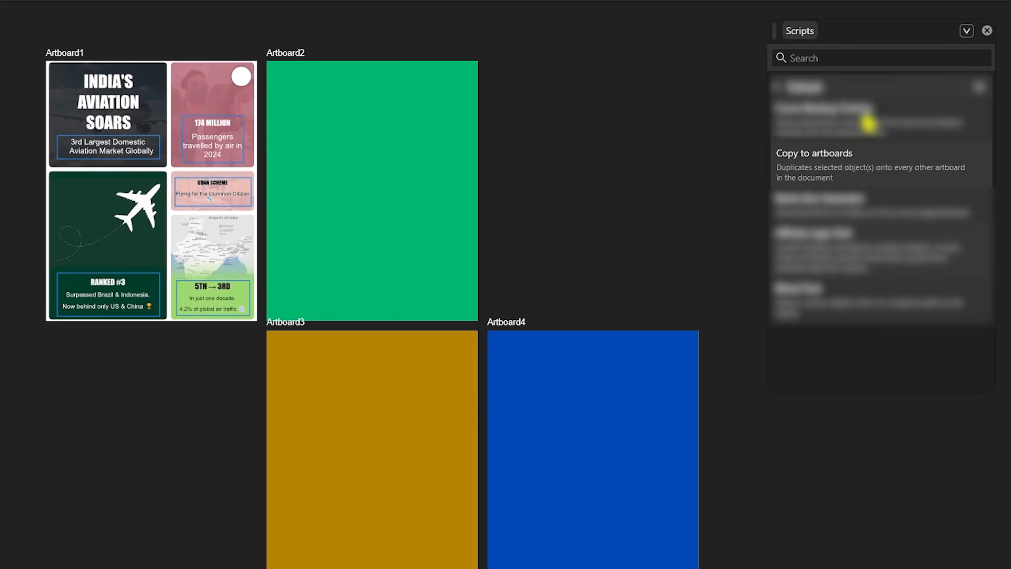
- Copy the white circle from Artboard1 onto every other artboard with the Copy to artboards script
{"action": "scroll", "coordinate": [626, 168], "scroll_direction": "down", "scroll_amount": 1}
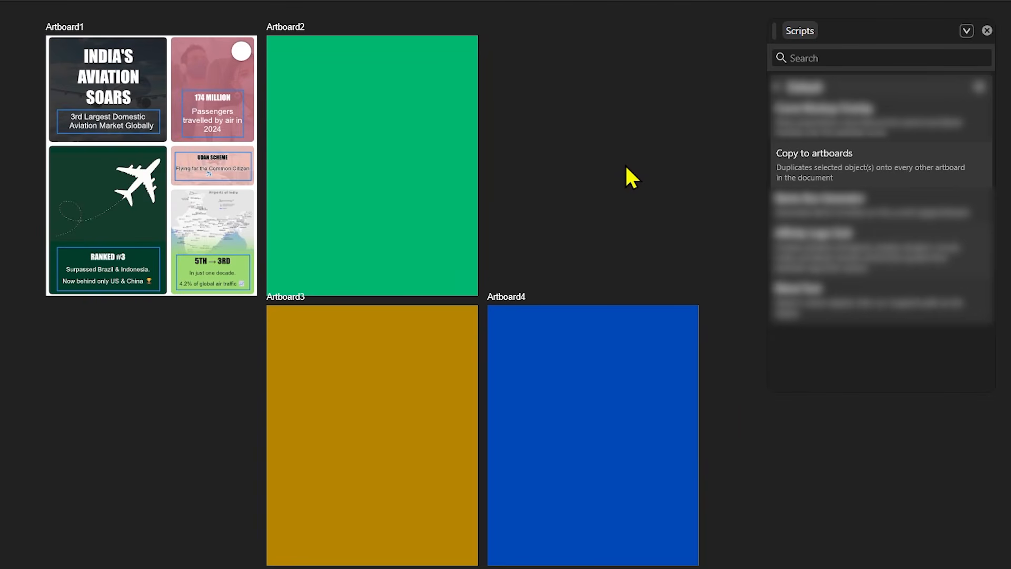
{"action": "left_click", "coordinate": [243, 49]}
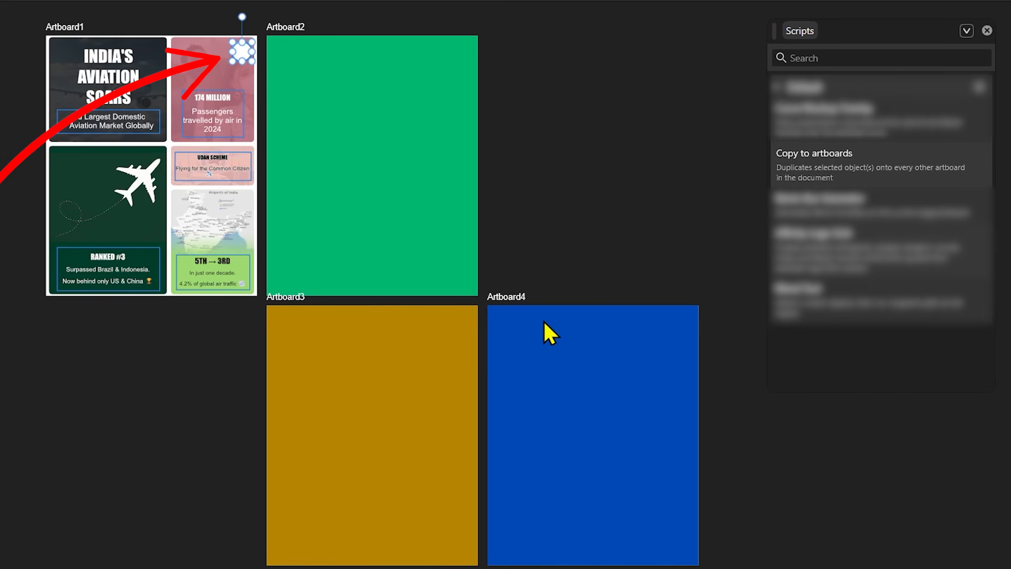
{"action": "left_click", "coordinate": [806, 164]}
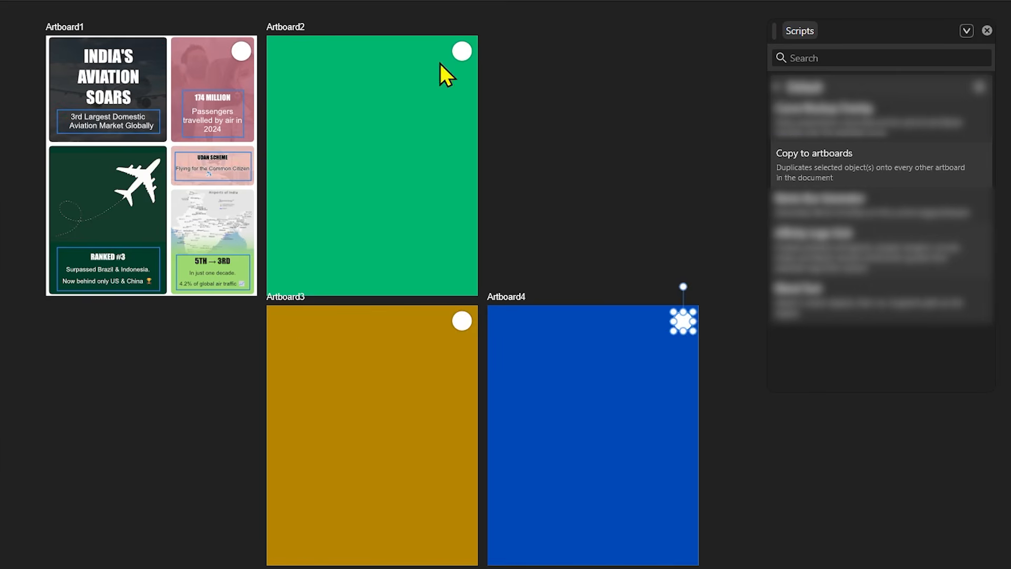
{"action": "left_click", "coordinate": [630, 149]}
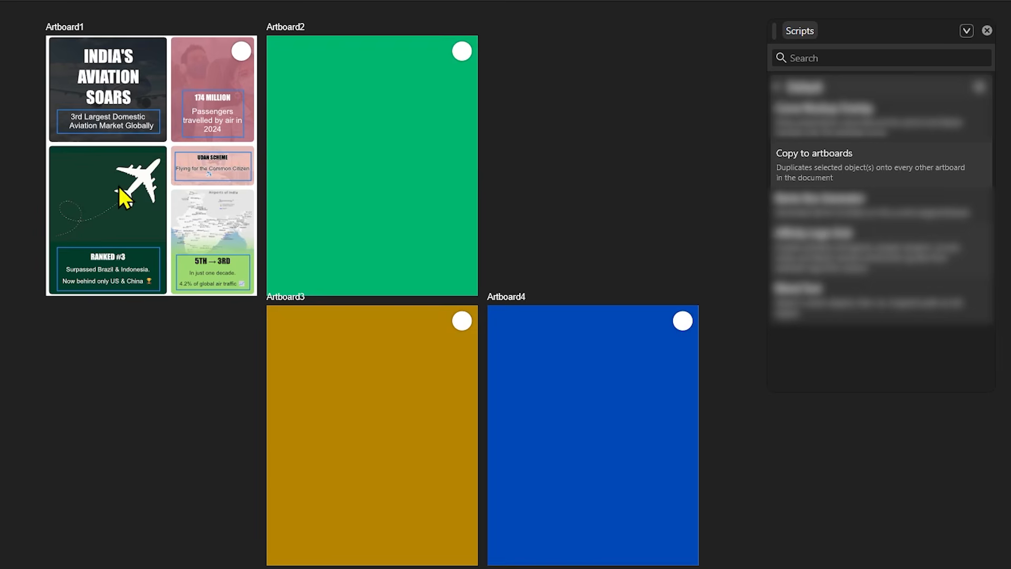
- Copy the airplane picture and the "INDIA'S AVIATION SOARS" heading onto every other artboard with the Copy to artboards script
{"action": "left_click", "coordinate": [149, 182]}
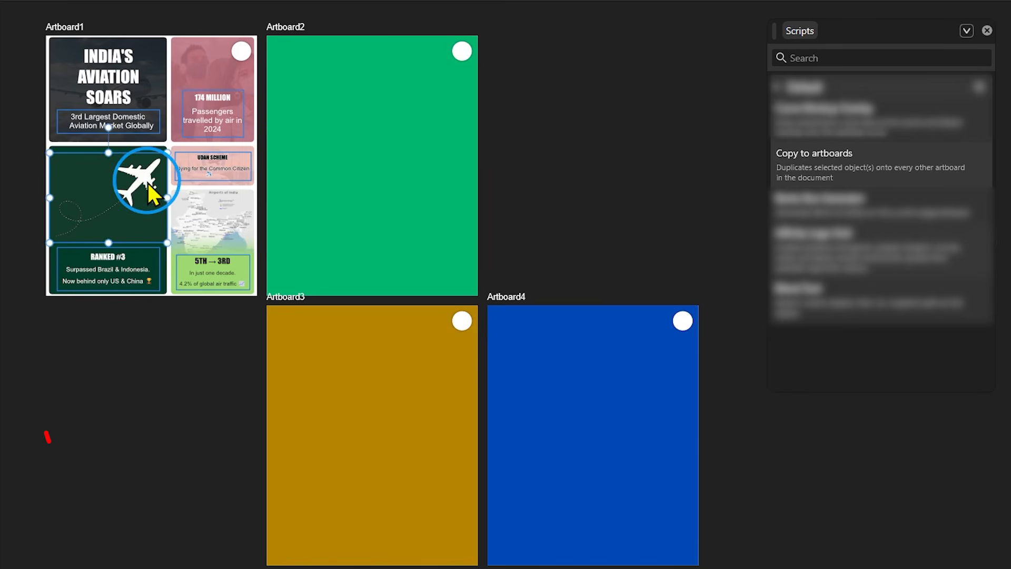
{"action": "left_click", "coordinate": [818, 169]}
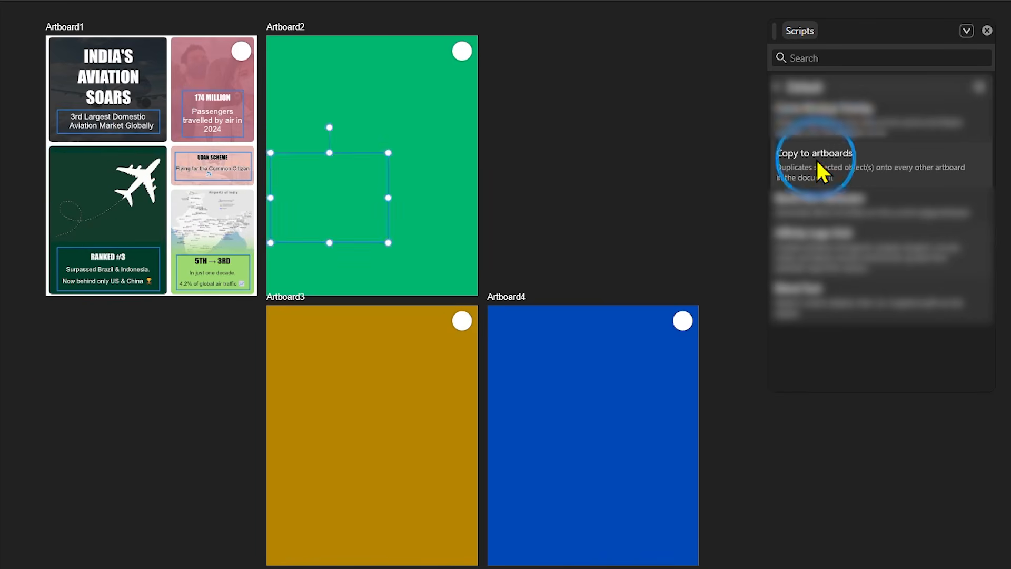
{"action": "key", "text": "z"}
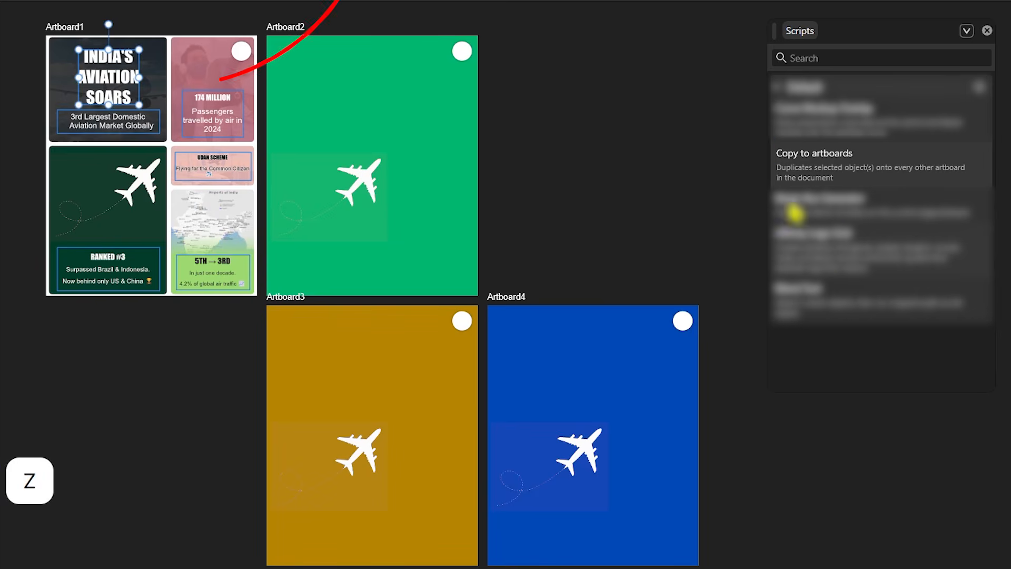
{"action": "left_click", "coordinate": [818, 164]}
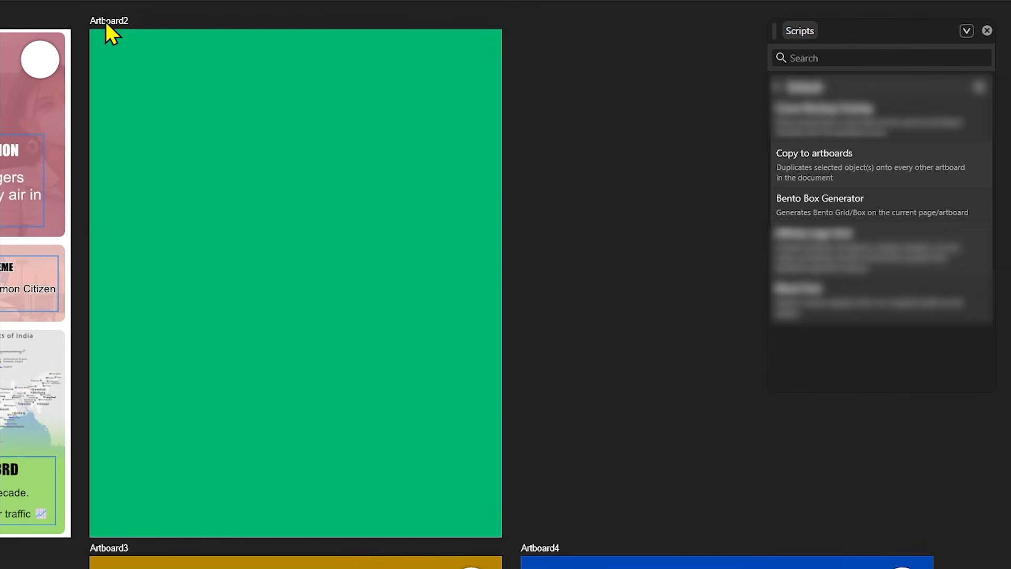
- Run the Bento Box Generator script on Artboard2 and set the block count to 6
{"action": "left_click", "coordinate": [106, 24]}
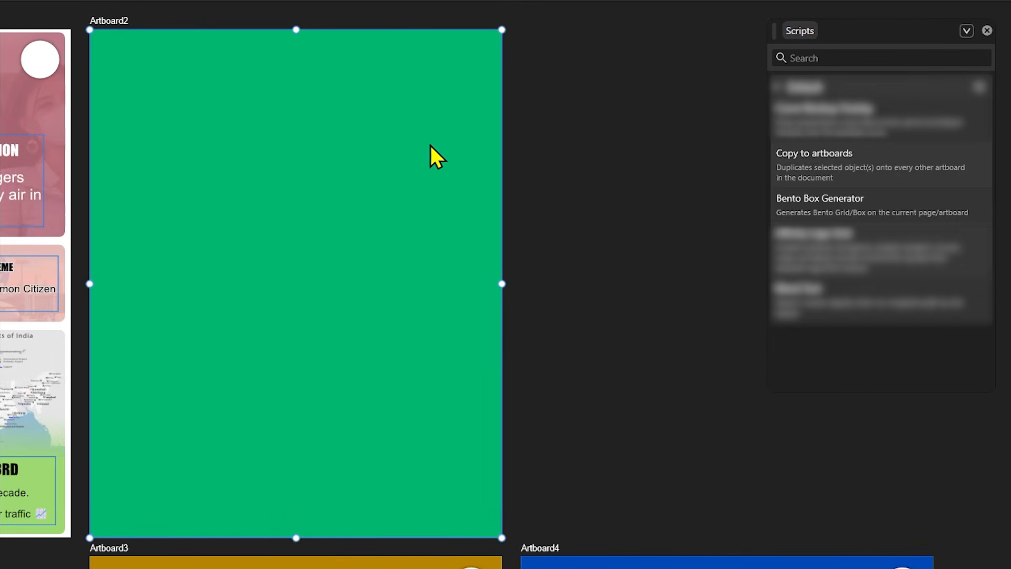
{"action": "left_click", "coordinate": [789, 210]}
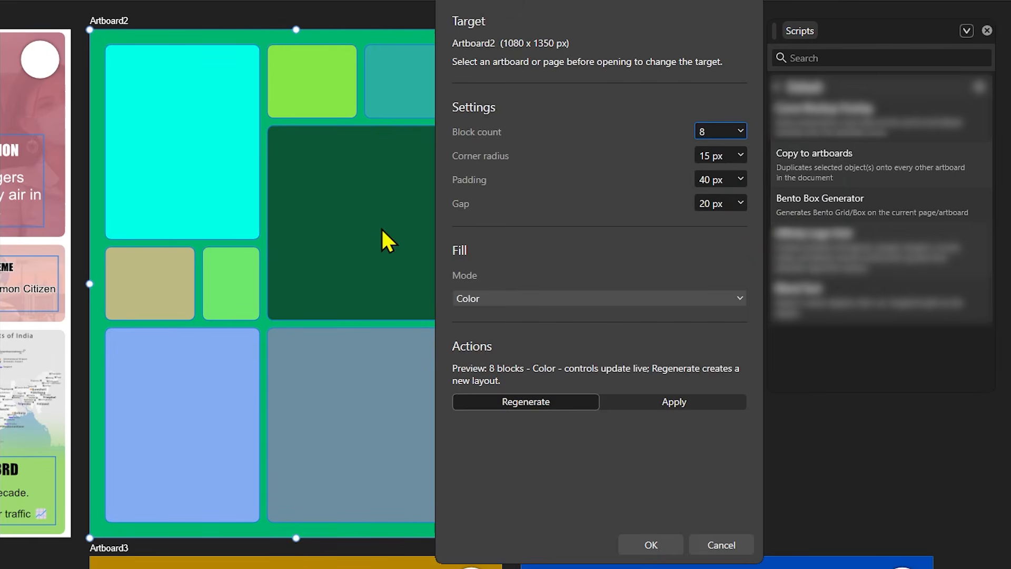
{"action": "left_click", "coordinate": [729, 129]}
{"action": "type", "text": "6"}
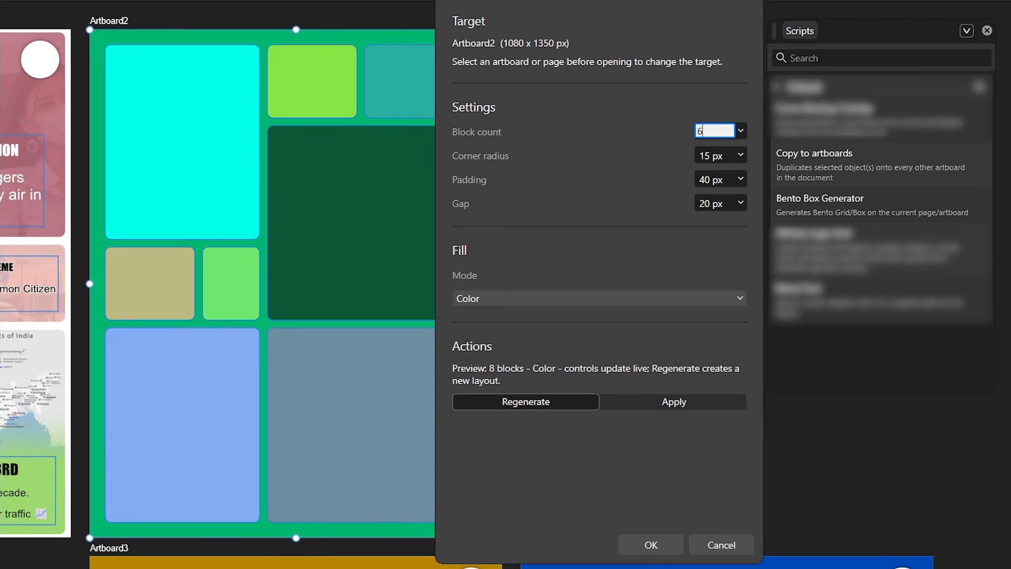
{"action": "key", "text": "Return"}
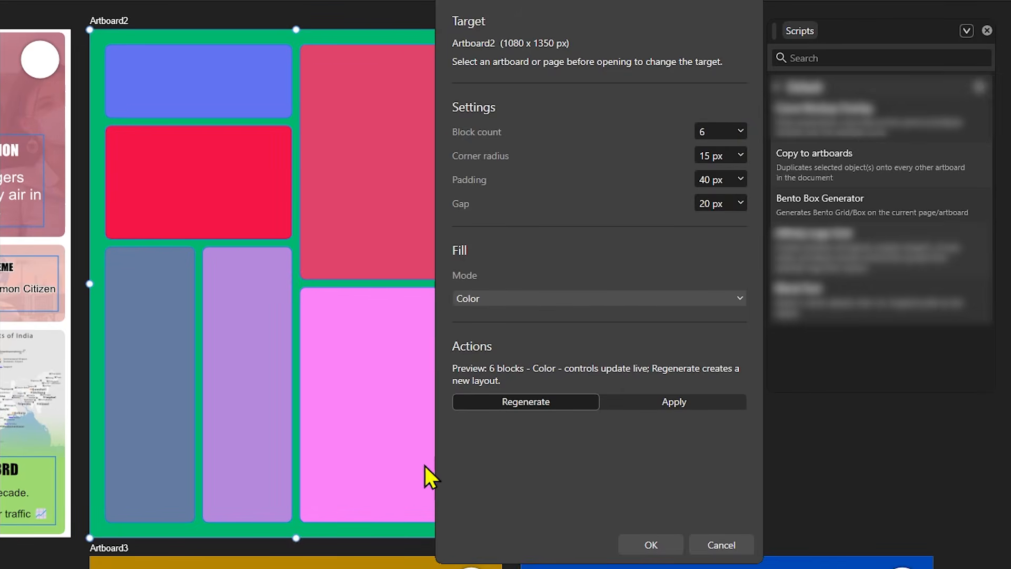
- Set the bento grid's corner radius to 4 px, padding to 10 px and gap to 8 px
{"action": "left_click", "coordinate": [718, 154]}
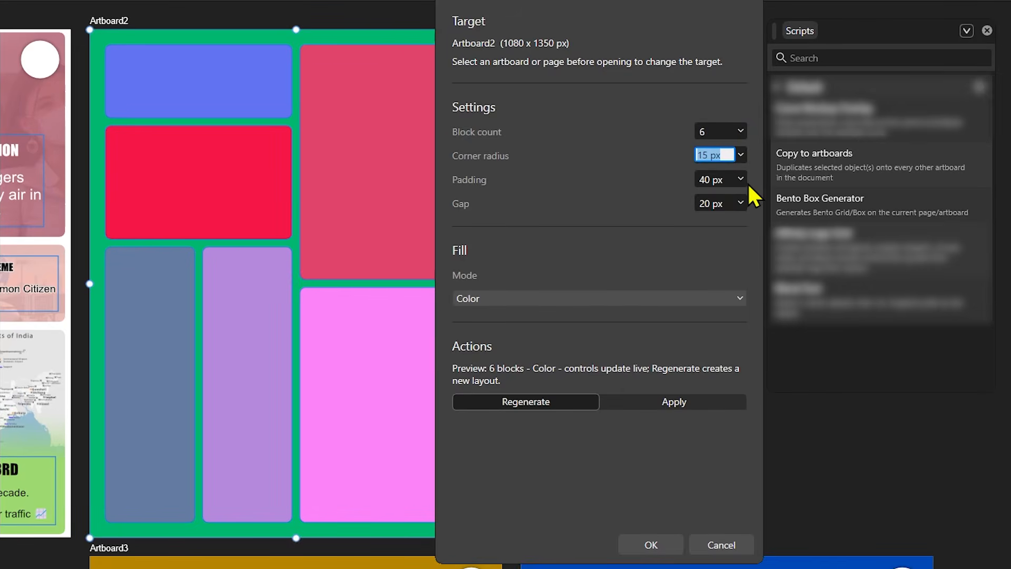
{"action": "type", "text": "4"}
{"action": "left_click", "coordinate": [715, 178]}
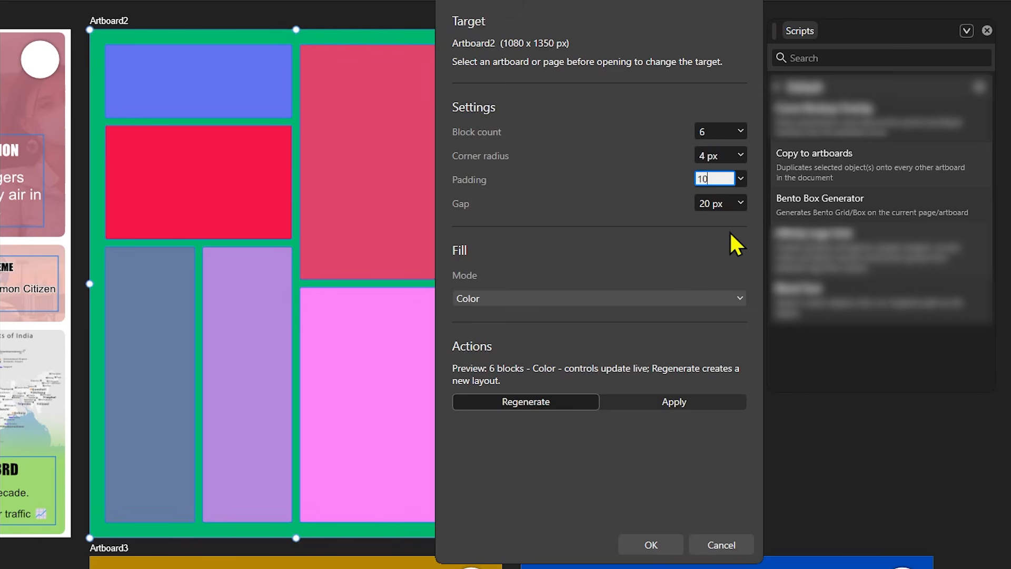
{"action": "type", "text": "10"}
{"action": "left_click", "coordinate": [706, 203]}
{"action": "type", "text": "8"}
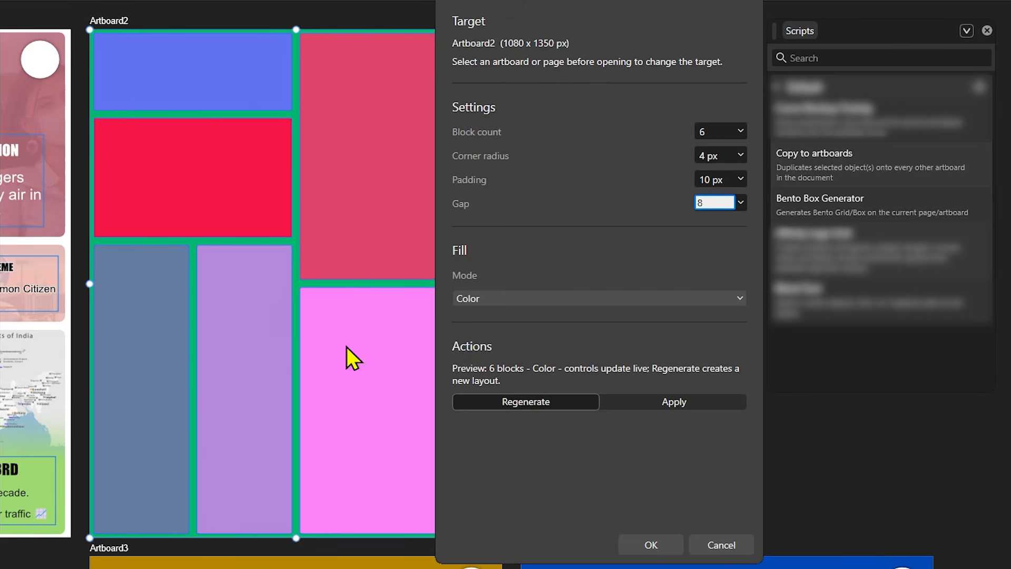
- Set the bento blocks' fill mode to Grayscale and regenerate the layout several times
{"action": "left_click", "coordinate": [563, 298]}
{"action": "left_click", "coordinate": [526, 334]}
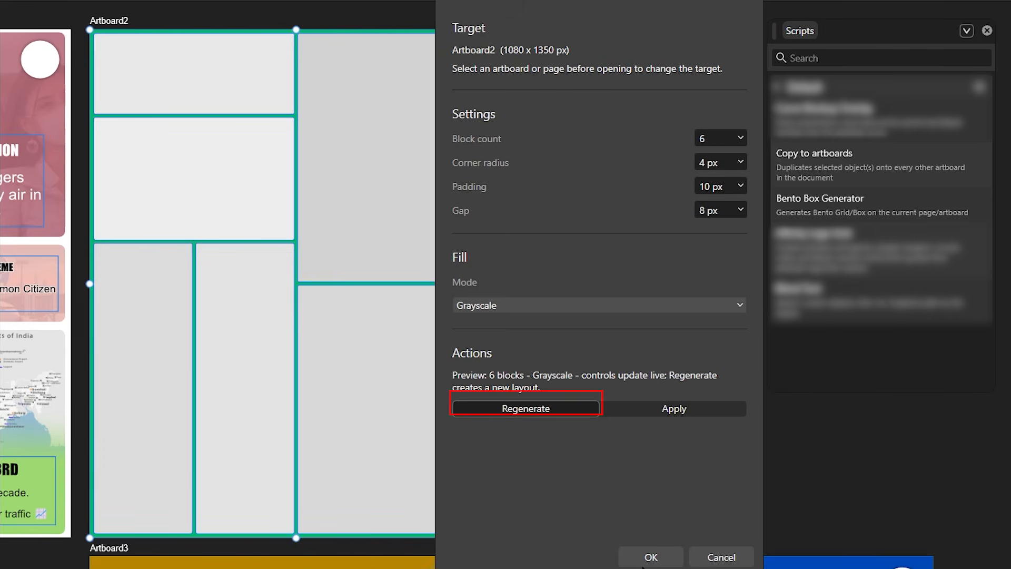
{"action": "left_click", "coordinate": [630, 556]}
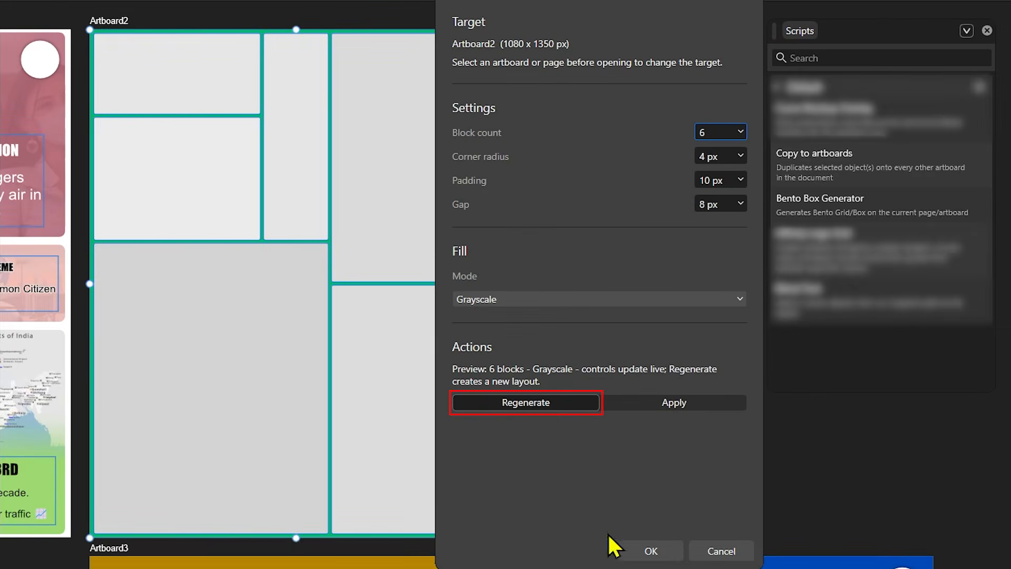
{"action": "left_click", "coordinate": [672, 553]}
{"action": "left_click", "coordinate": [645, 550]}
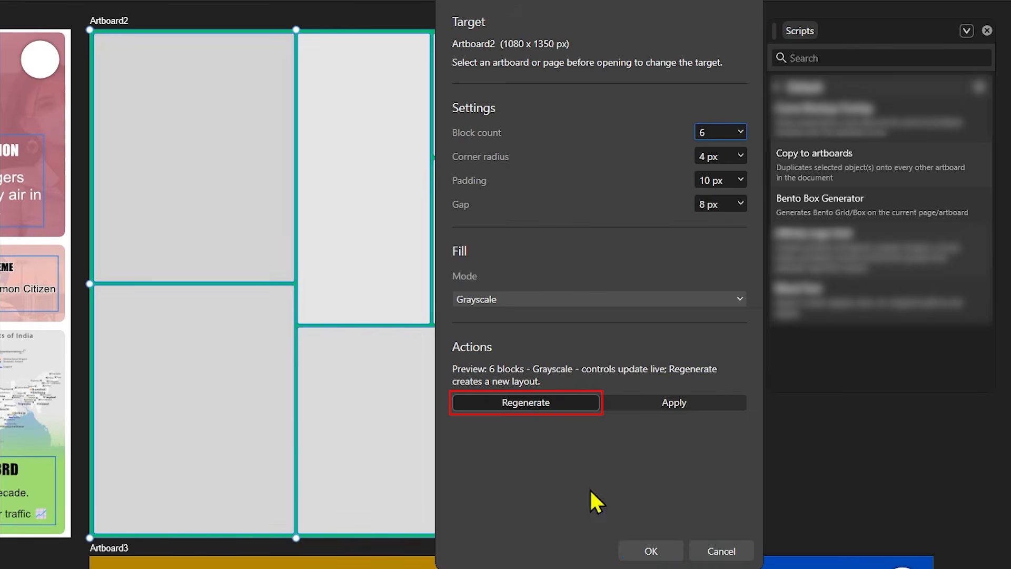
{"action": "left_click", "coordinate": [650, 552]}
{"action": "left_click", "coordinate": [643, 552]}
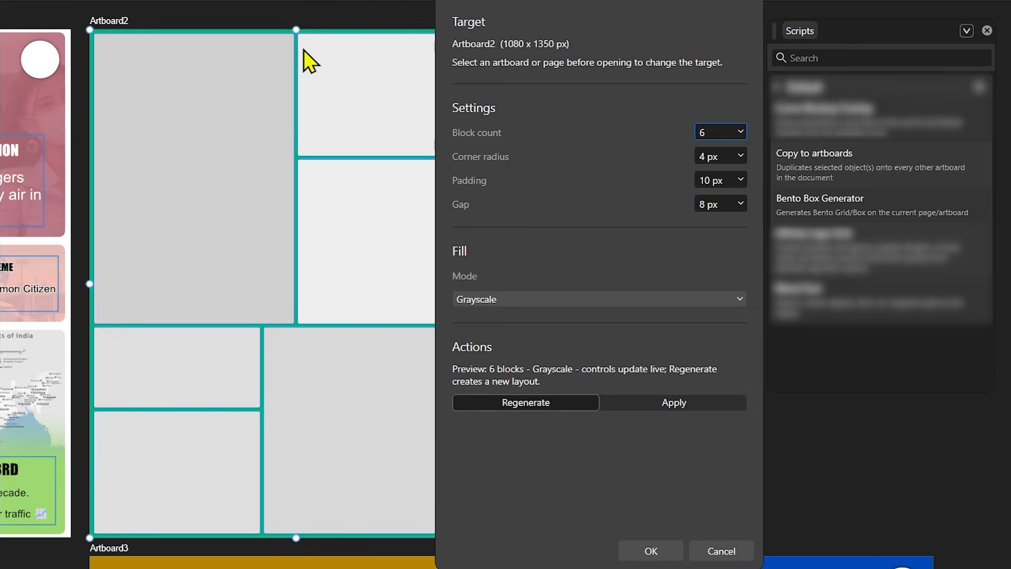
- Apply the generated bento layout to Artboard2
{"action": "left_click", "coordinate": [679, 406]}
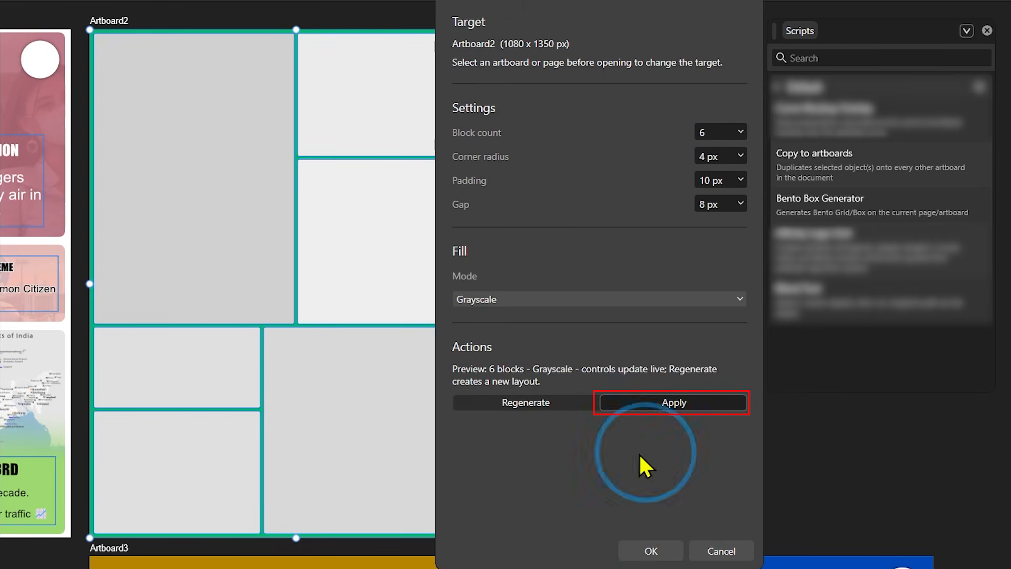
{"action": "left_click", "coordinate": [651, 553]}
{"action": "left_click", "coordinate": [404, 251]}
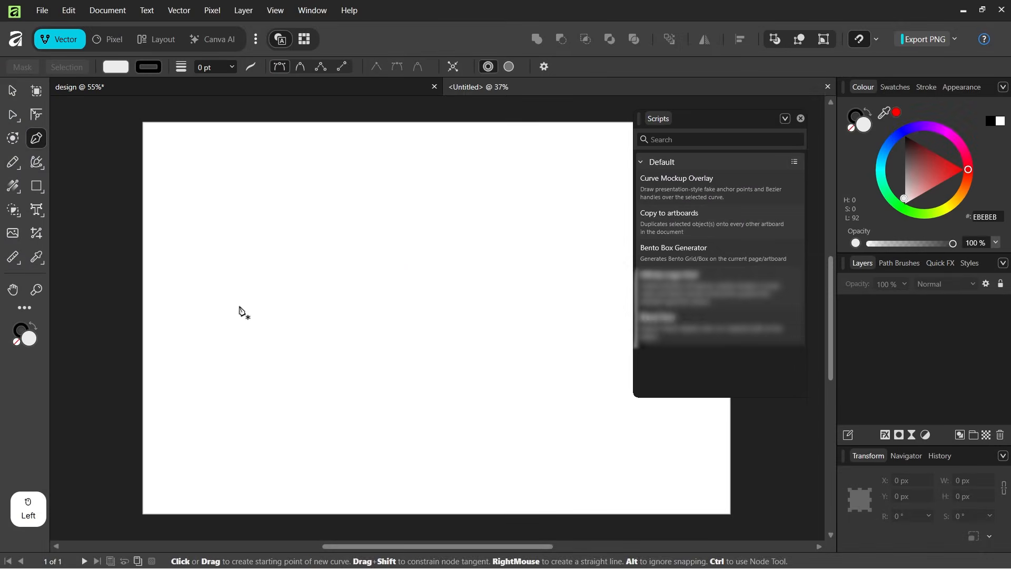
- Draw a closed freeform curve with mixed corner and smooth nodes across the blank page using the Pen tool
{"action": "left_click", "coordinate": [218, 333]}
{"action": "left_click_drag", "start_coordinate": [405, 218], "coordinate": [459, 245]}
{"action": "left_click", "coordinate": [560, 361]}
{"action": "left_click_drag", "start_coordinate": [590, 415], "coordinate": [333, 377]}
{"action": "left_click", "coordinate": [386, 274]}
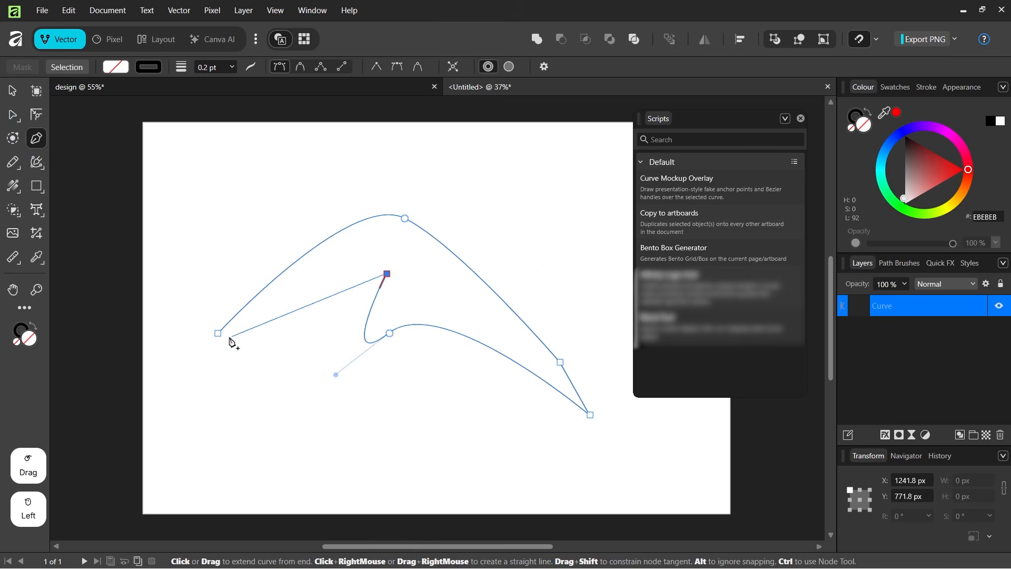
{"action": "left_click_drag", "start_coordinate": [217, 333], "coordinate": [122, 244]}
- Reshape the curve by bending its leftmost node's handle downward and repositioning the inner smooth node and the lower-right corner node
{"action": "left_click", "coordinate": [12, 90]}
{"action": "left_click", "coordinate": [13, 114]}
{"action": "left_click_drag", "start_coordinate": [219, 292], "coordinate": [237, 399]}
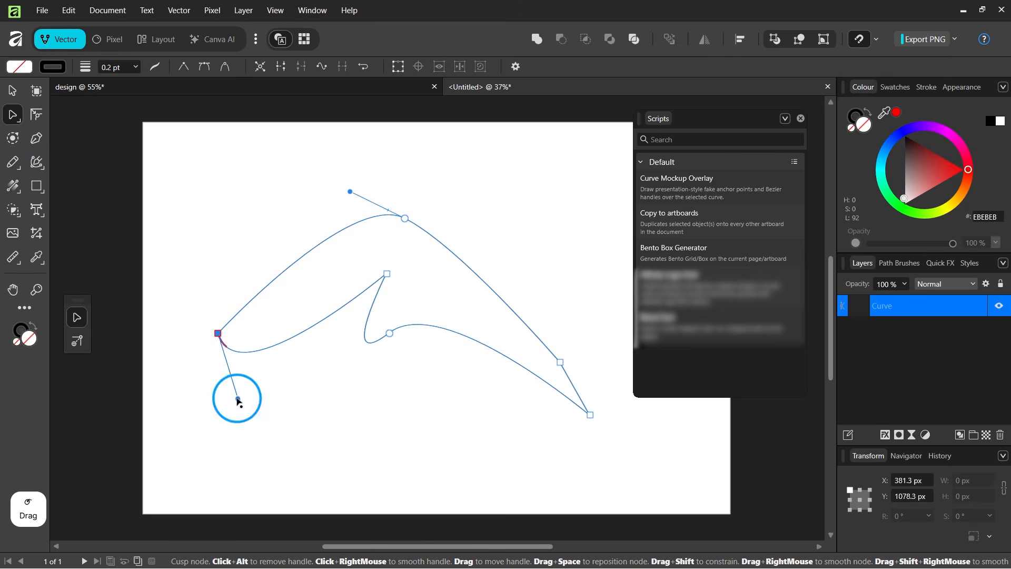
{"action": "left_click_drag", "start_coordinate": [389, 335], "coordinate": [437, 311]}
{"action": "left_click_drag", "start_coordinate": [590, 414], "coordinate": [520, 386]}
- Convert the curve's rightmost node to smooth and its lower-right corner node to smart
{"action": "left_click", "coordinate": [559, 361]}
{"action": "left_click", "coordinate": [205, 67]}
{"action": "left_click", "coordinate": [520, 385]}
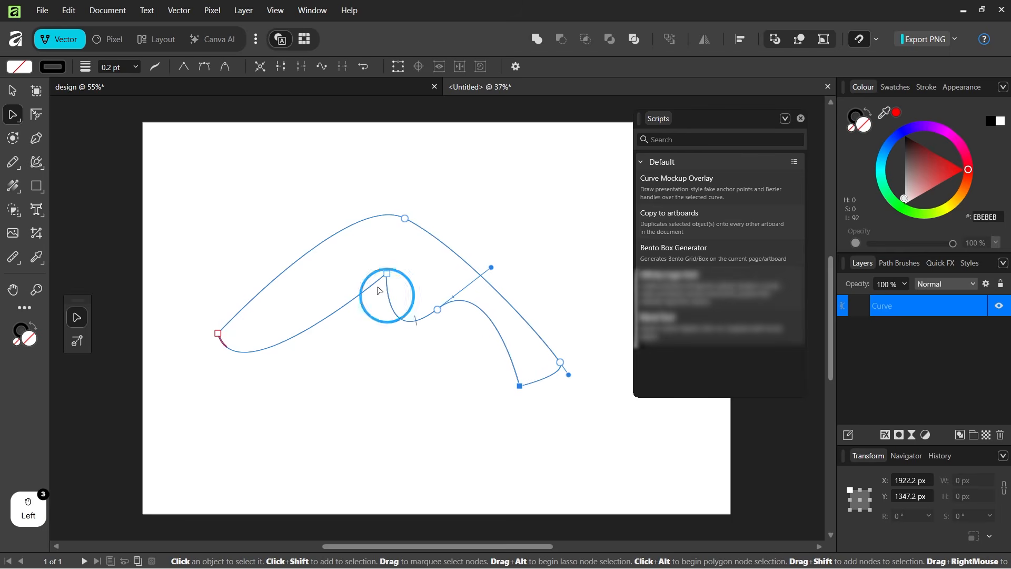
{"action": "left_click", "coordinate": [225, 67]}
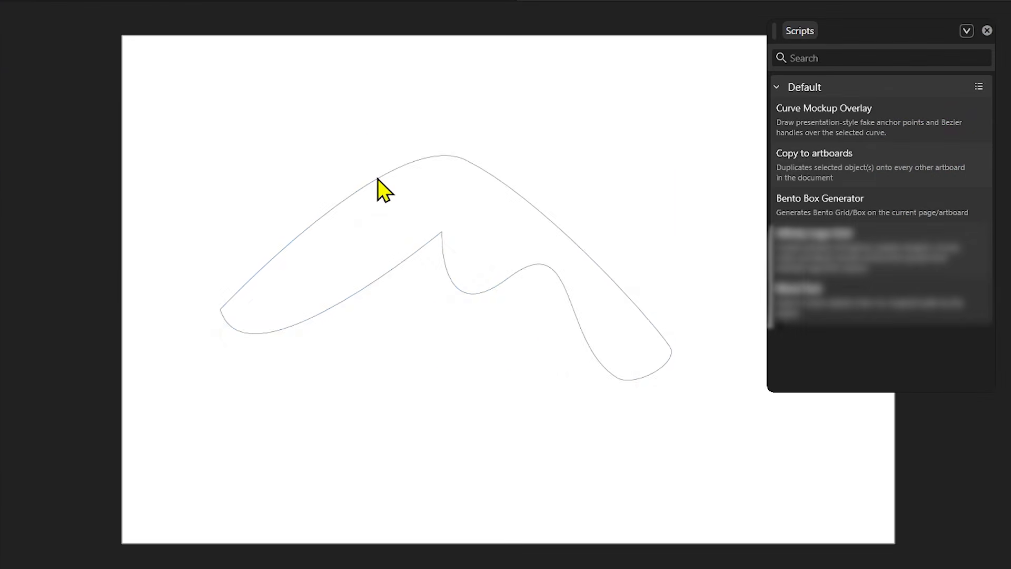
- Generate a Curve Mockup Overlay for the curve with a point size of 24 px and a handle dot size of 16 px
{"action": "left_click", "coordinate": [399, 179]}
{"action": "left_click", "coordinate": [851, 126]}
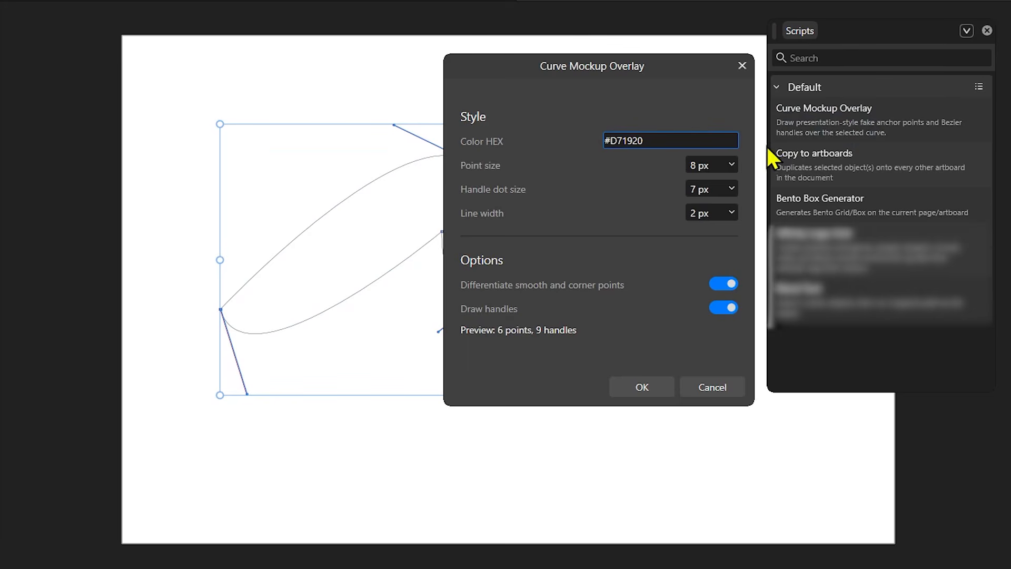
{"action": "left_click", "coordinate": [732, 161]}
{"action": "left_click", "coordinate": [702, 164]}
{"action": "left_click", "coordinate": [701, 165]}
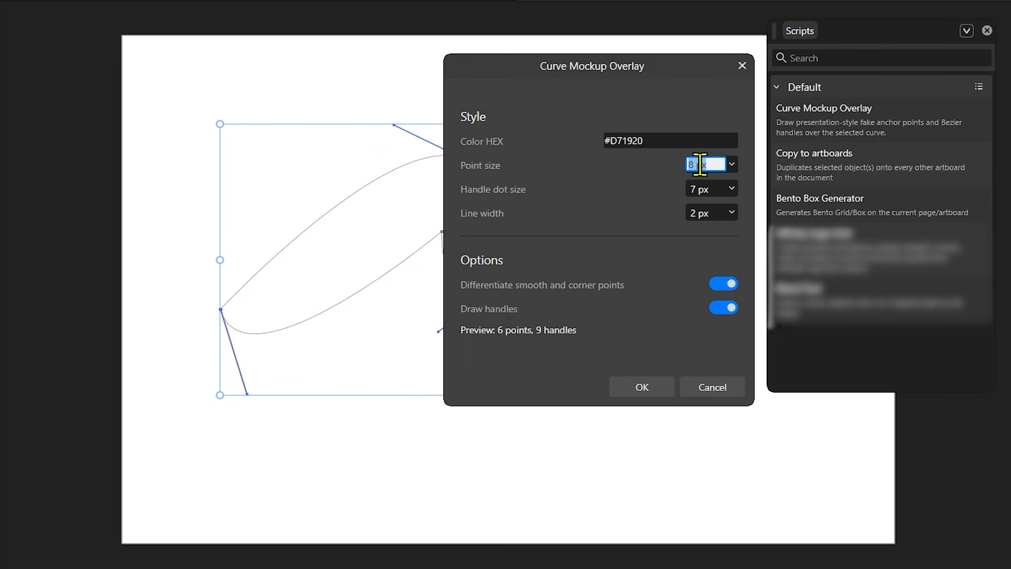
{"action": "type", "text": "24"}
{"action": "left_click", "coordinate": [696, 187]}
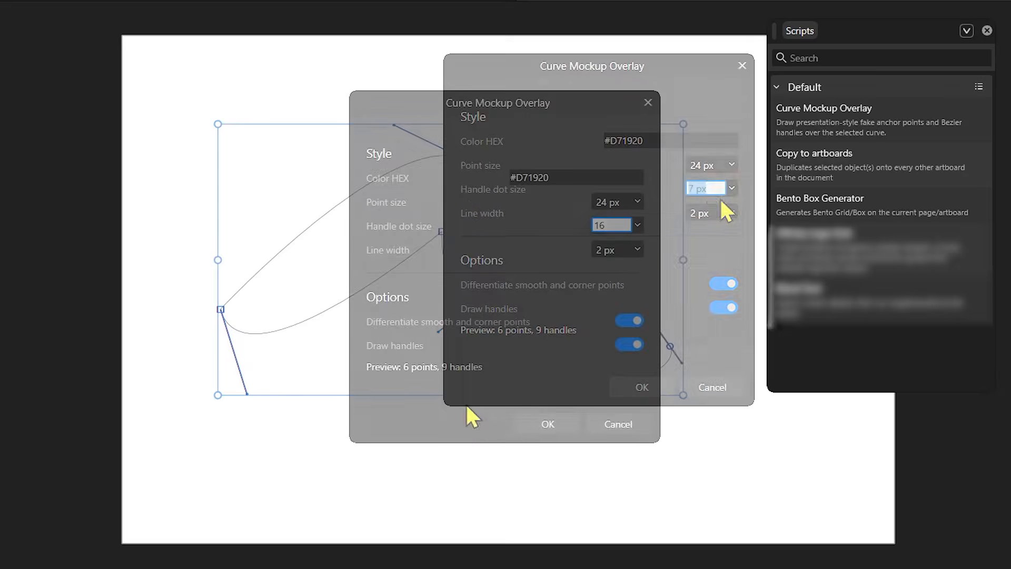
{"action": "left_click", "coordinate": [548, 422]}
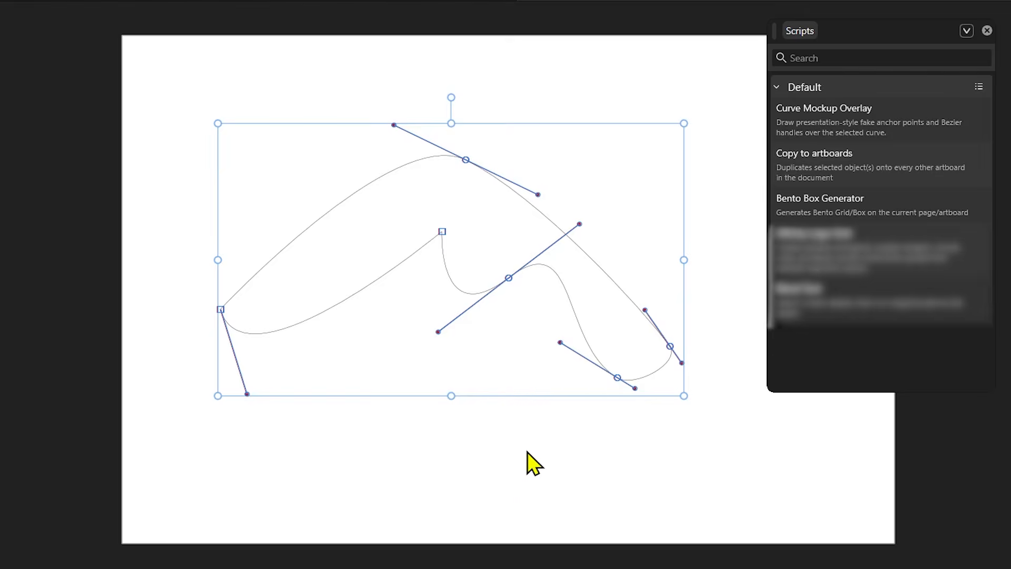
{"action": "left_click", "coordinate": [549, 470]}
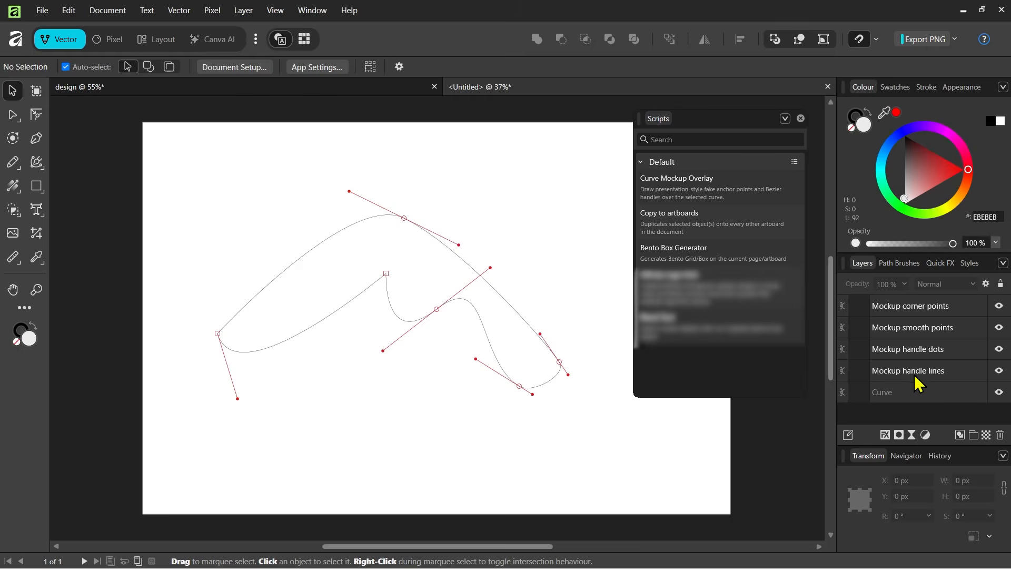
- Group the four mockup layers, from the handle lines up to the corner points
{"action": "left_click", "coordinate": [915, 373]}
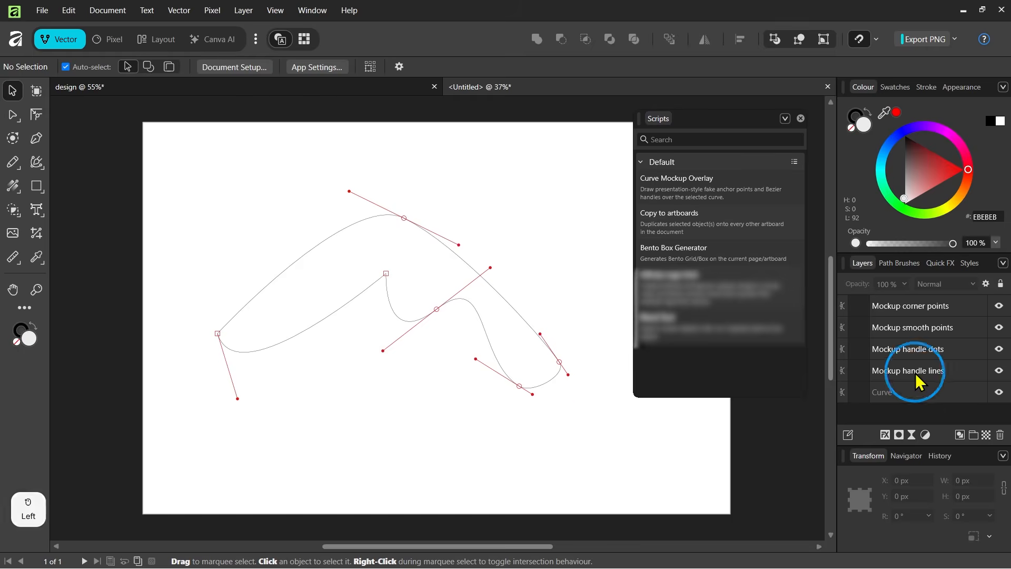
{"action": "left_click", "coordinate": [911, 311], "text": "shift"}
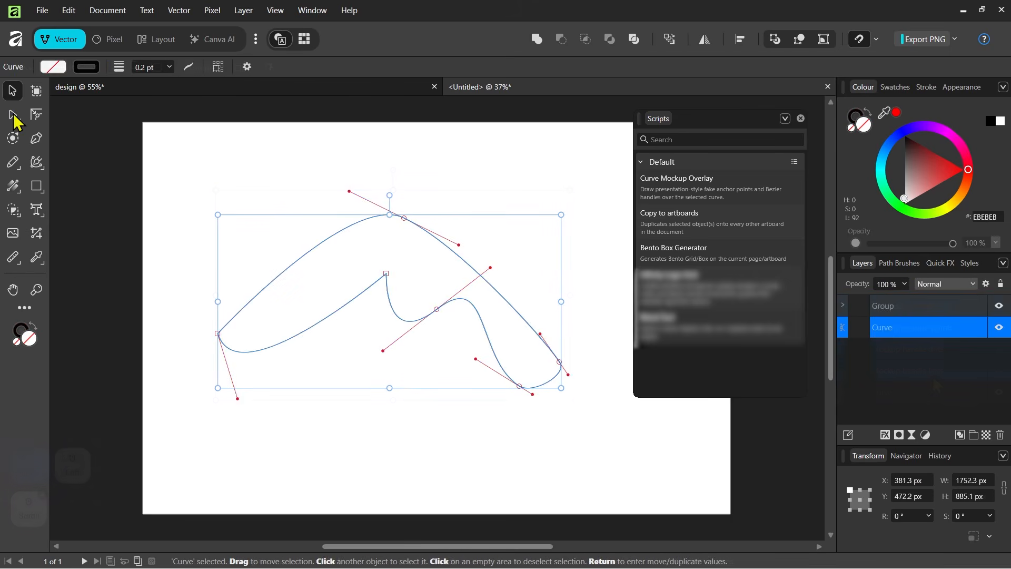
- Rotate the handles of the original curve's top node to a steeper angle with the Node tool
{"action": "left_click", "coordinate": [12, 115]}
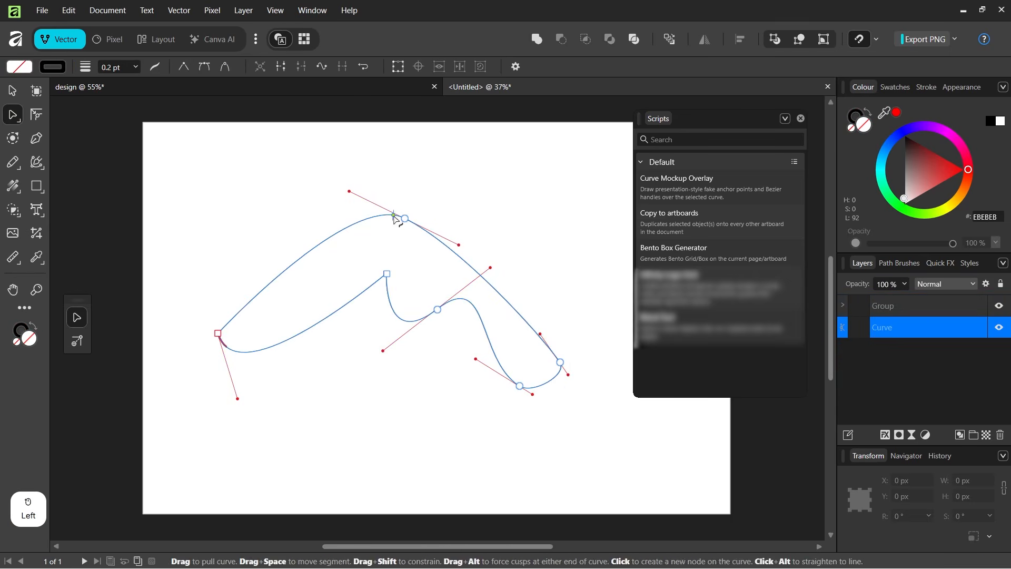
{"action": "left_click", "coordinate": [405, 219]}
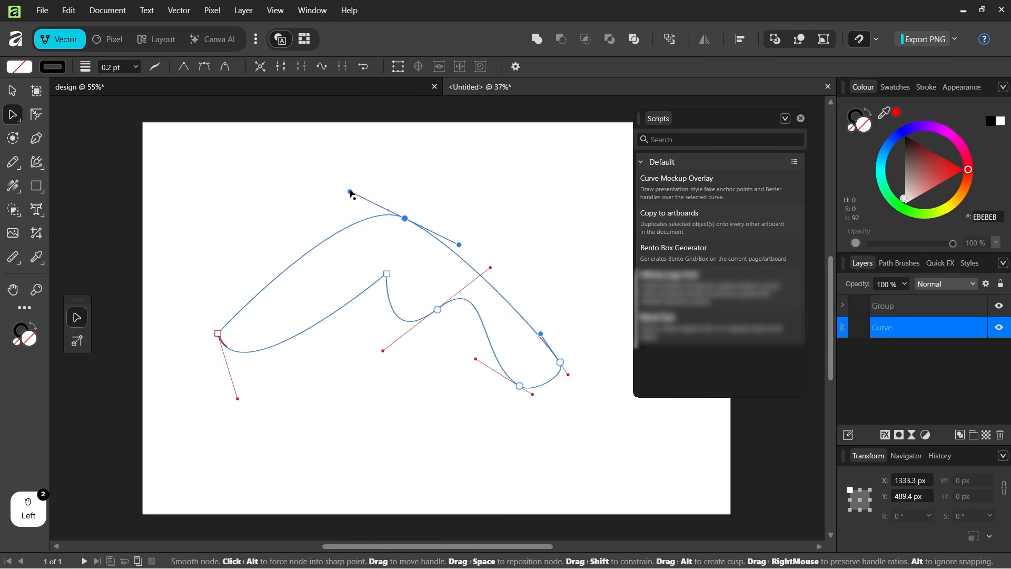
{"action": "left_click_drag", "start_coordinate": [349, 193], "coordinate": [385, 180]}
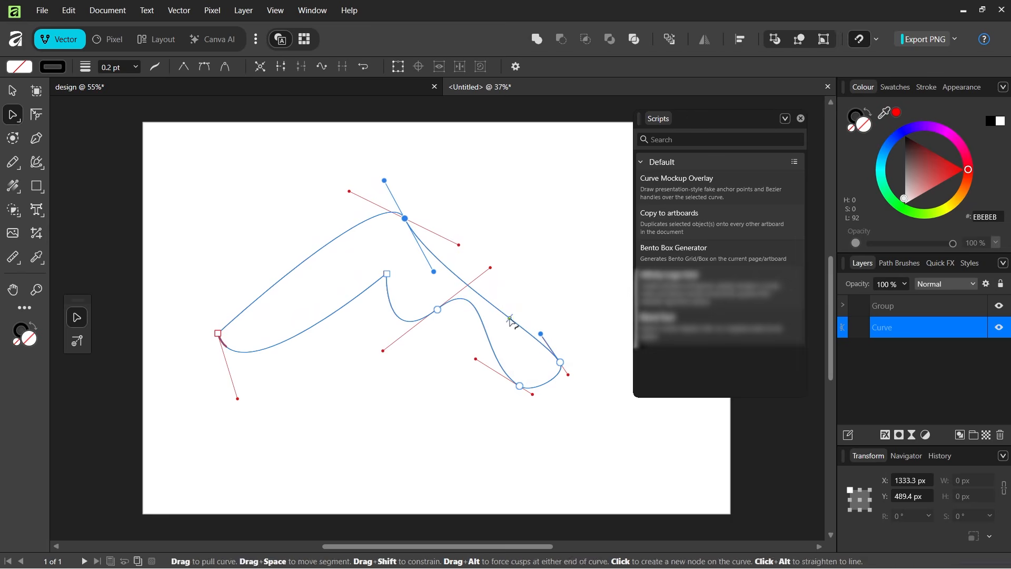
- Deselect the curve and draw a selection marquee over the curve artwork and its mockup overlay
{"action": "left_click", "coordinate": [506, 289]}
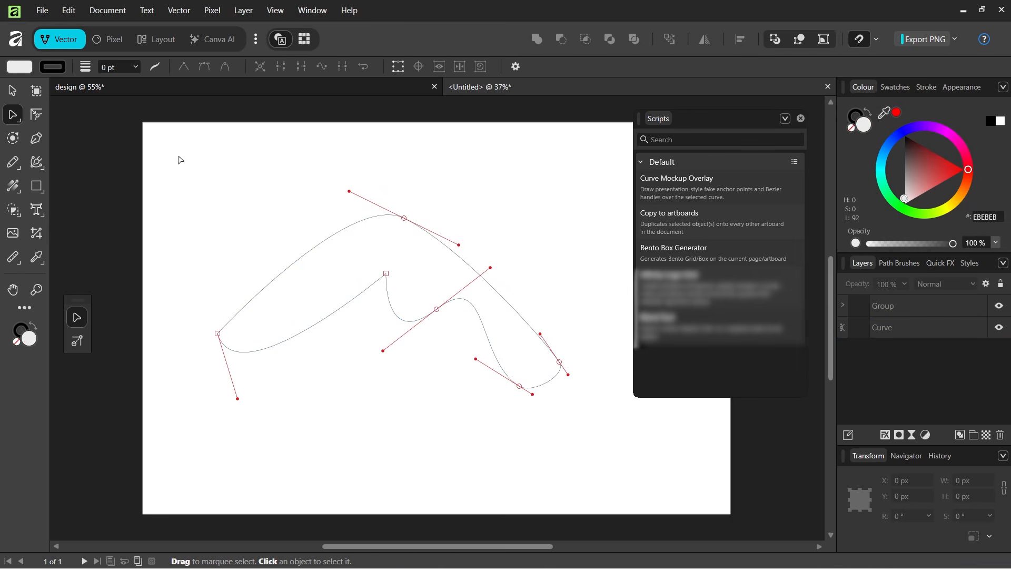
{"action": "left_click_drag", "start_coordinate": [181, 160], "coordinate": [453, 394]}
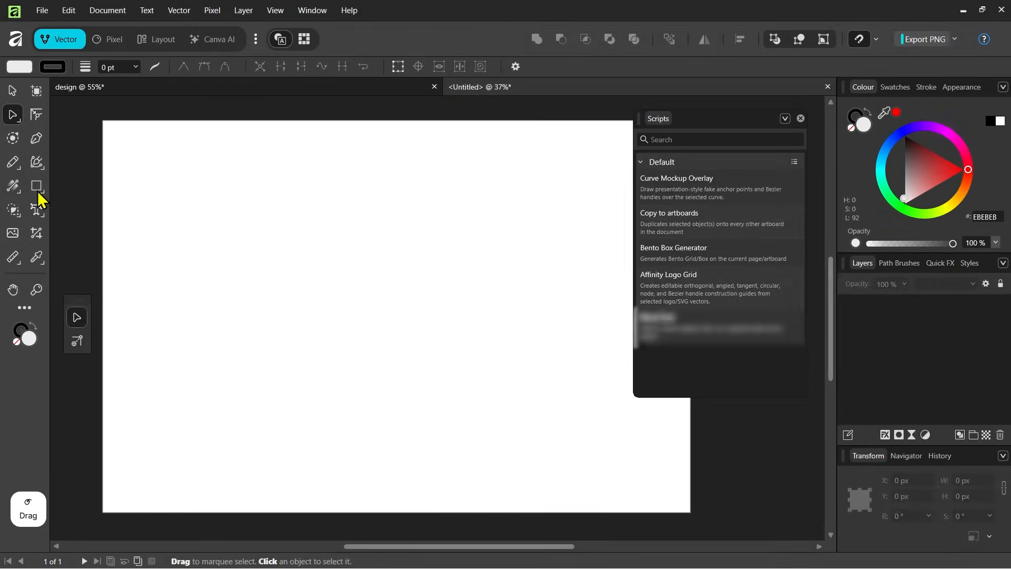
- Open the choice of shape tools grouped with the Rectangle tool
{"action": "right_click", "coordinate": [38, 195]}
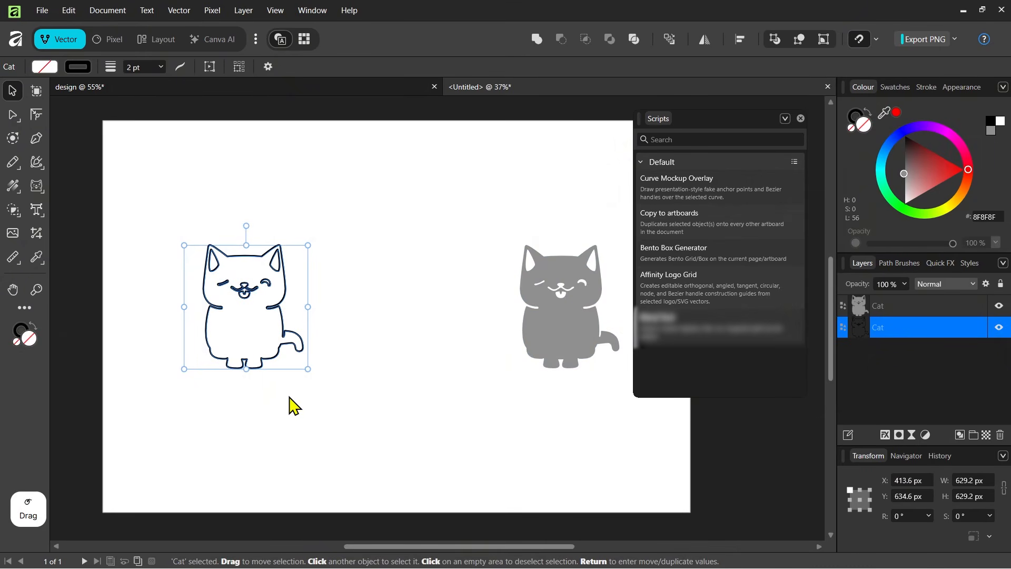
- Generate a Logo Construction Grid for the outlined cat with the guides extending 56 px past the logo, and inspect it up close
{"action": "left_click", "coordinate": [672, 285]}
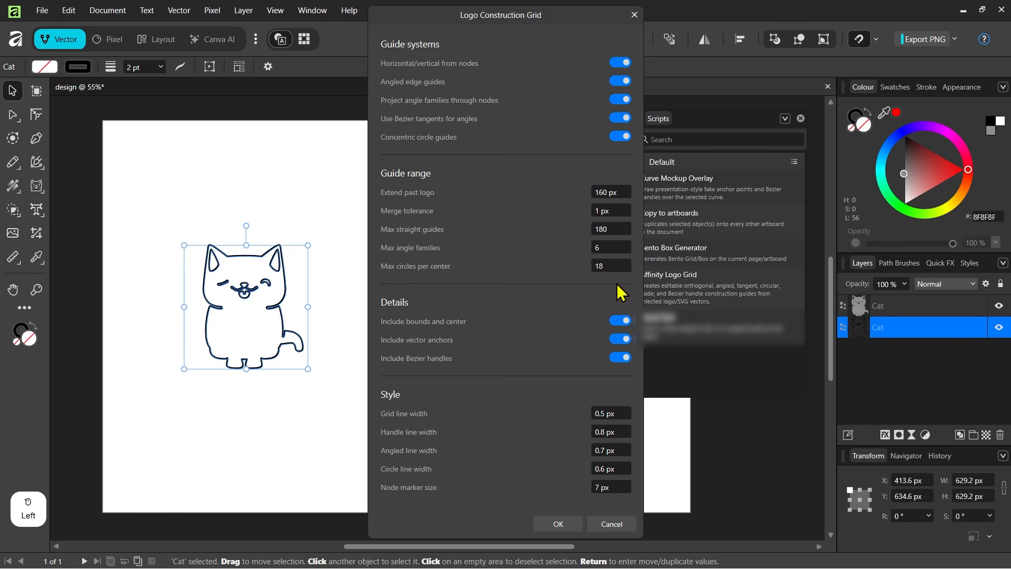
{"action": "double_click", "coordinate": [605, 194]}
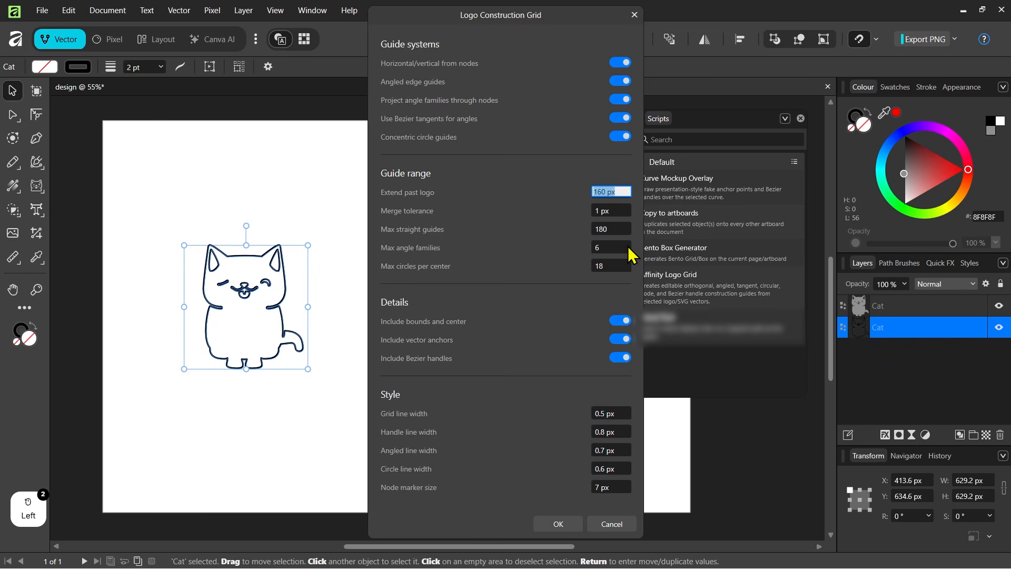
{"action": "type", "text": "56"}
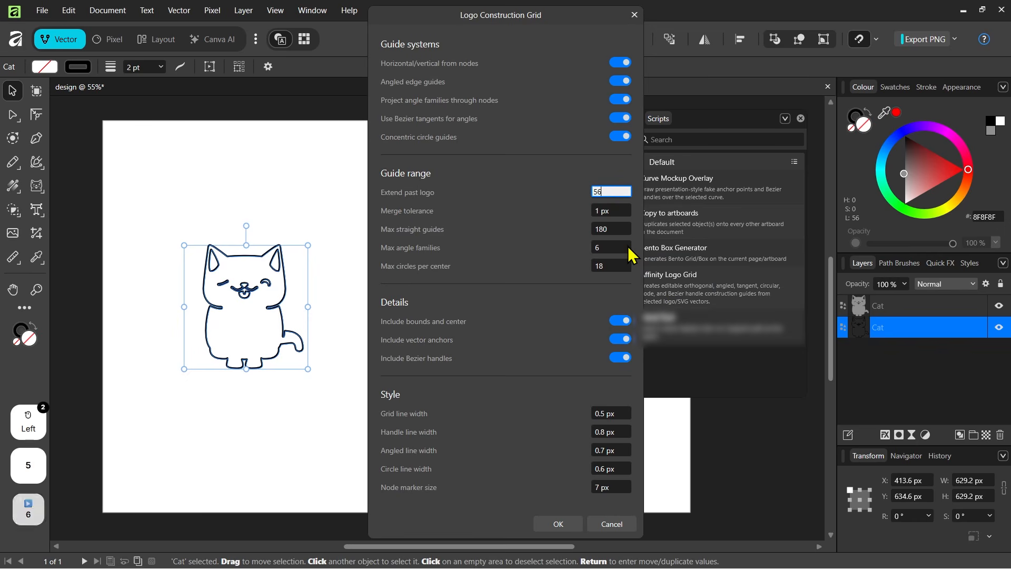
{"action": "left_click", "coordinate": [557, 524]}
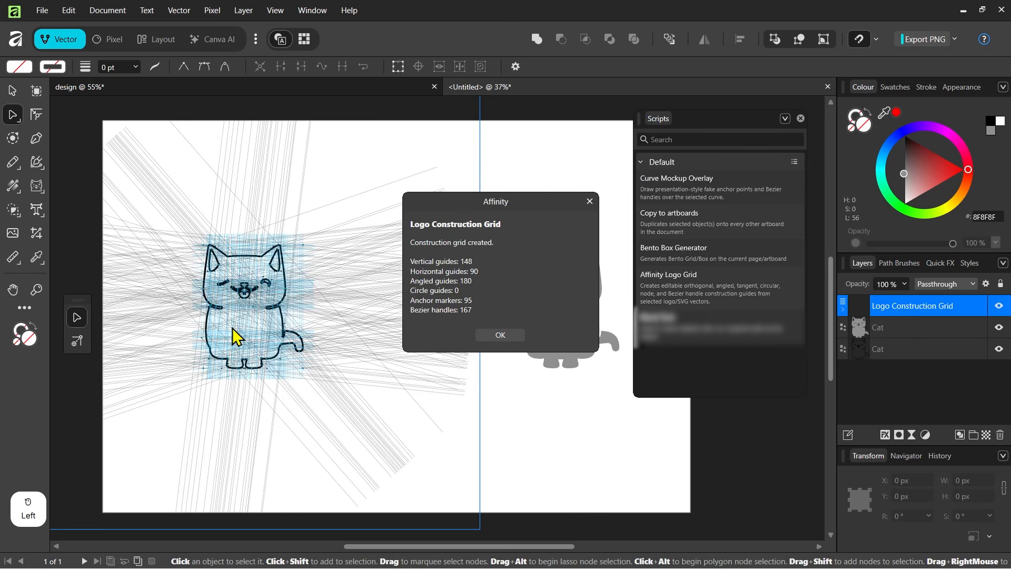
{"action": "left_click", "coordinate": [511, 336]}
{"action": "scroll", "coordinate": [190, 300], "scroll_direction": "up", "scroll_amount": 4, "text": "ctrl"}
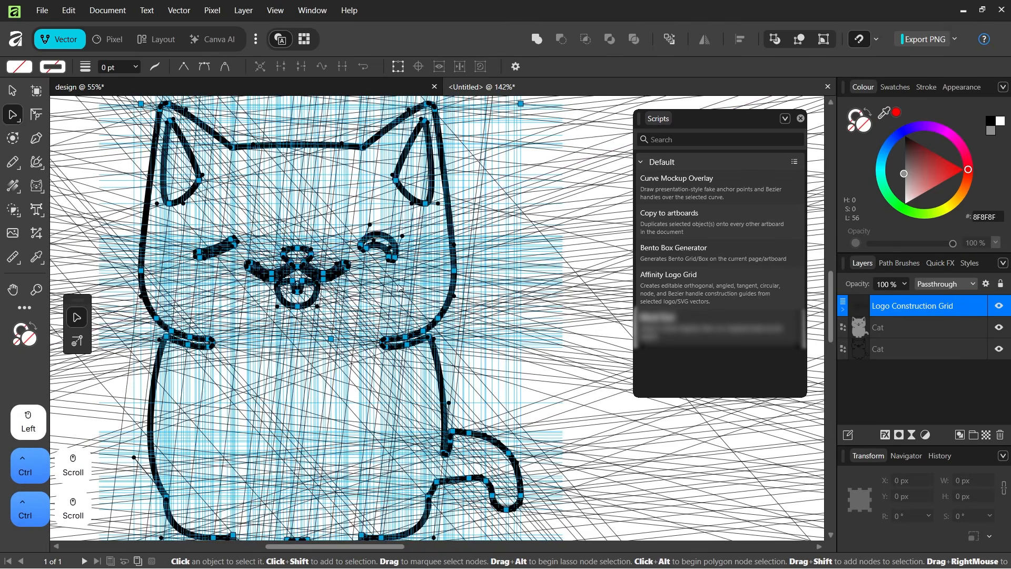
{"action": "scroll", "coordinate": [337, 324], "scroll_direction": "down", "scroll_amount": 2}
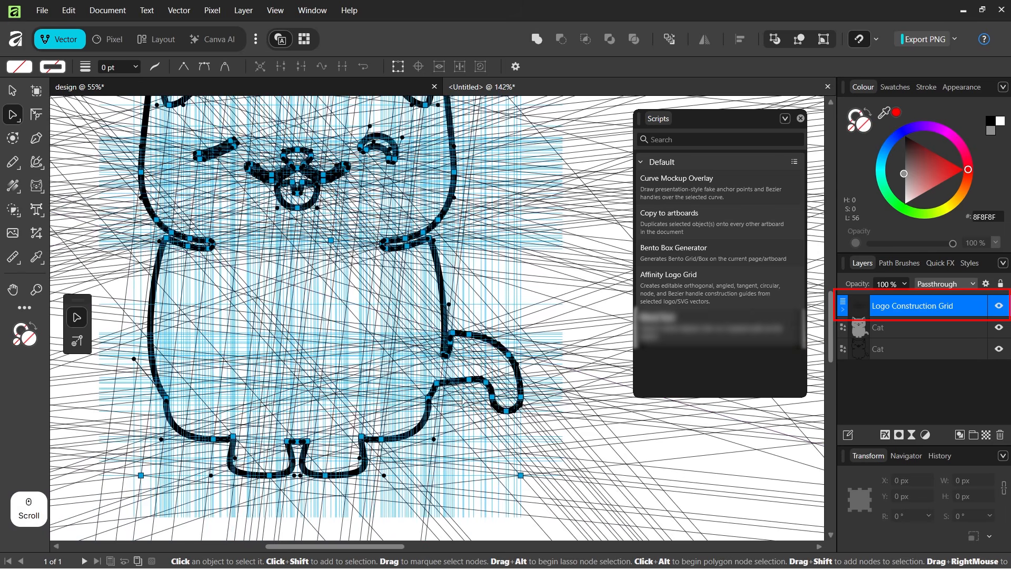
{"action": "scroll", "coordinate": [463, 401], "scroll_direction": "up", "scroll_amount": 2}
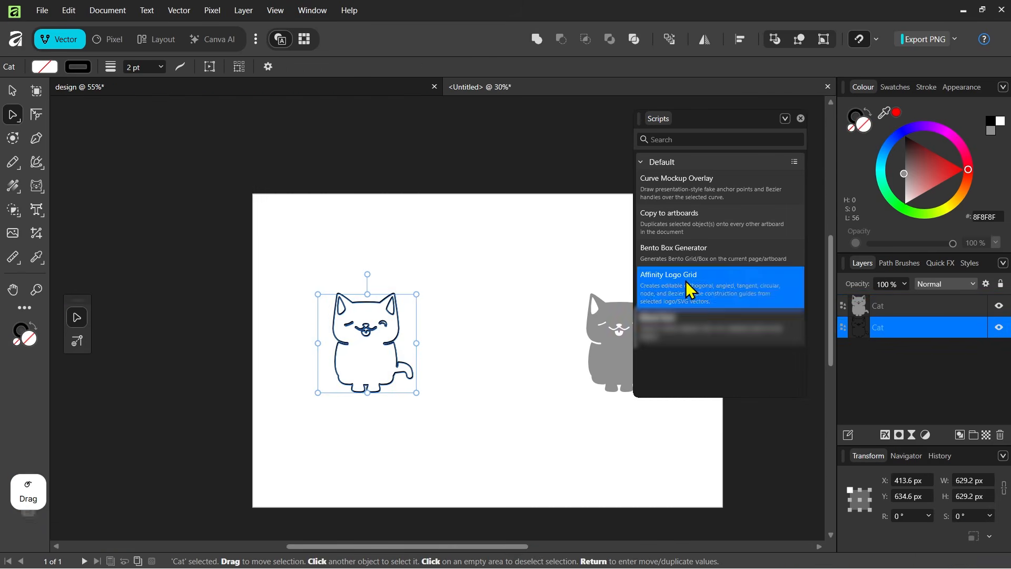
- Run the Affinity Logo Grid script on the outlined cat with concentric circle guides, Bezier tangents for angles and projected angle families turned off
{"action": "left_click", "coordinate": [687, 289]}
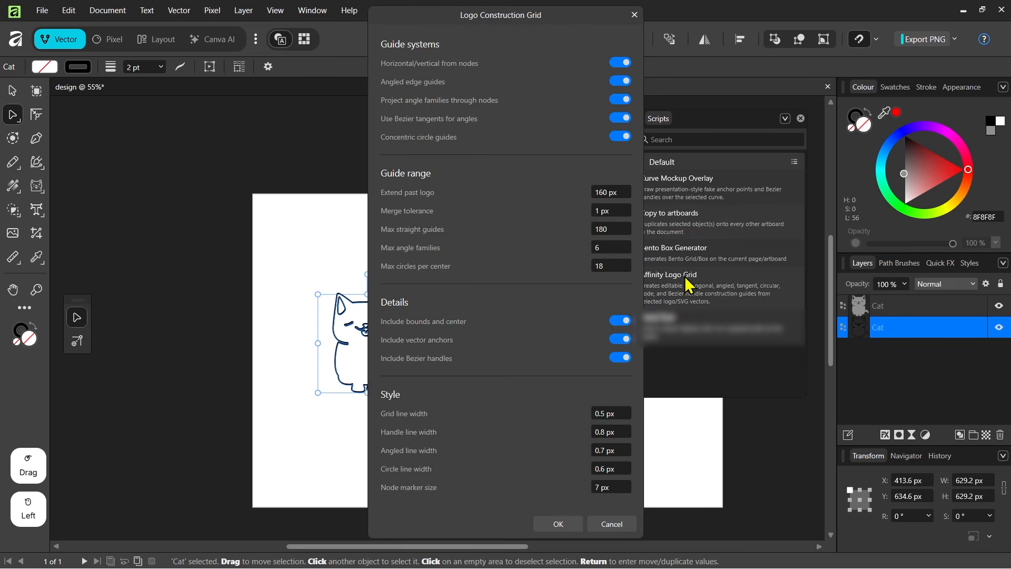
{"action": "left_click", "coordinate": [623, 137]}
{"action": "left_click", "coordinate": [616, 119]}
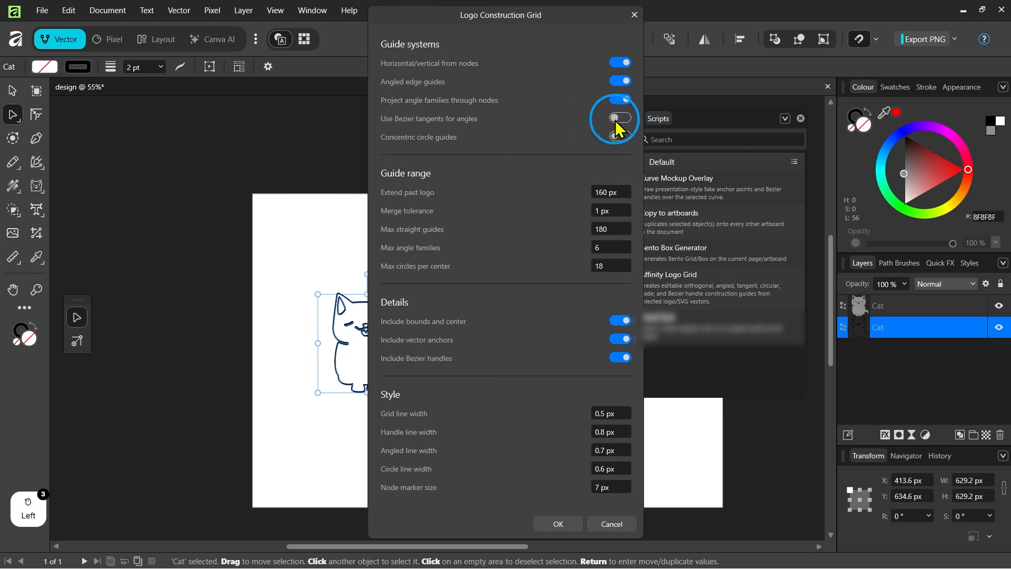
{"action": "left_click", "coordinate": [618, 99]}
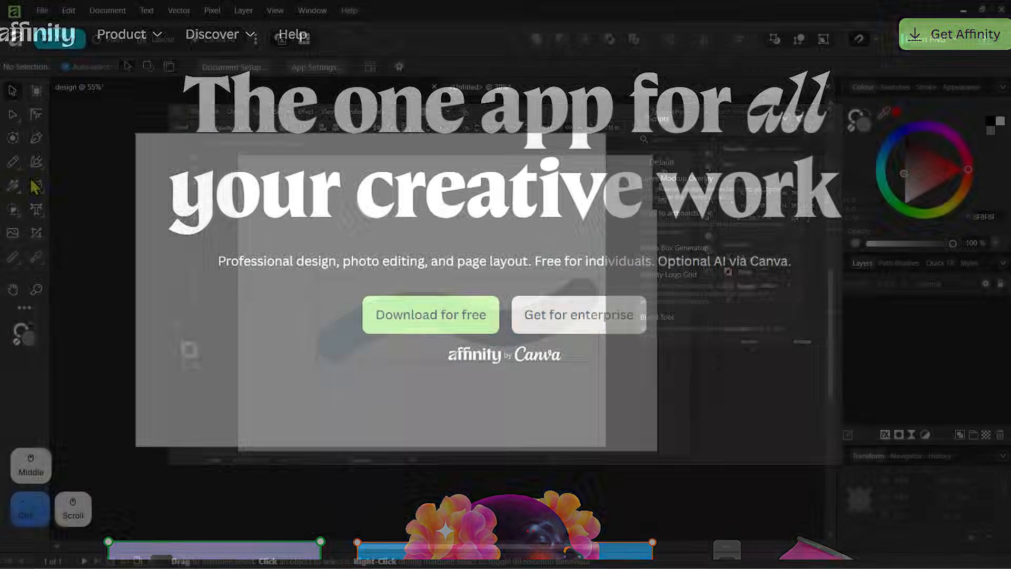
- Draw a square about 260 px wide near the page's lower-right corner and fill it with blue #6E6AFF
{"action": "left_click", "coordinate": [203, 219]}
{"action": "left_click_drag", "start_coordinate": [520, 383], "coordinate": [561, 424]}
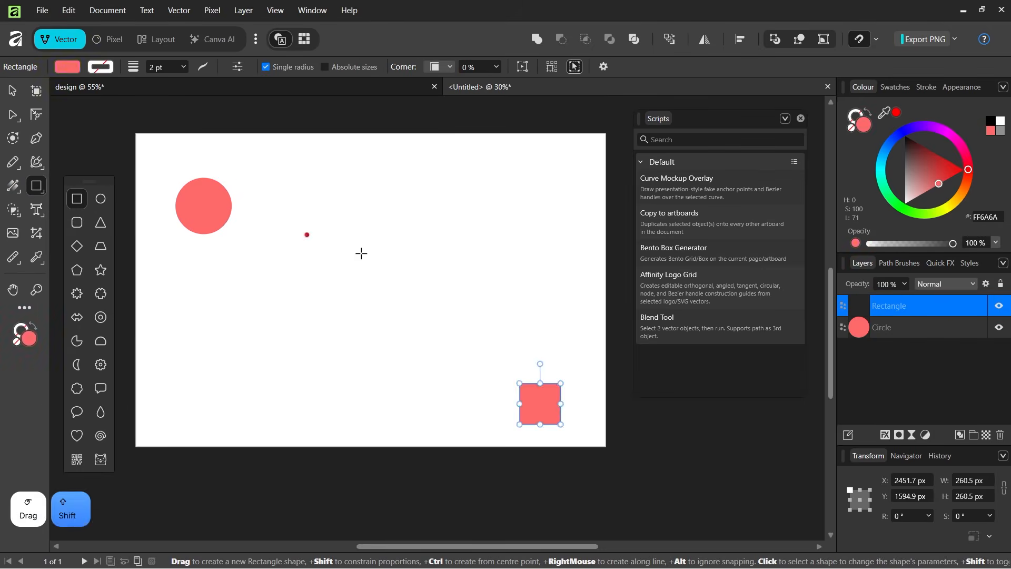
{"action": "left_click", "coordinate": [903, 130]}
- Try to blend the red circle and the blue square in 15 steps with the Blend Tool script, and deselect both shapes
{"action": "left_click", "coordinate": [12, 92]}
{"action": "left_click", "coordinate": [303, 318]}
{"action": "left_click_drag", "start_coordinate": [183, 166], "coordinate": [577, 446]}
{"action": "left_click", "coordinate": [722, 334]}
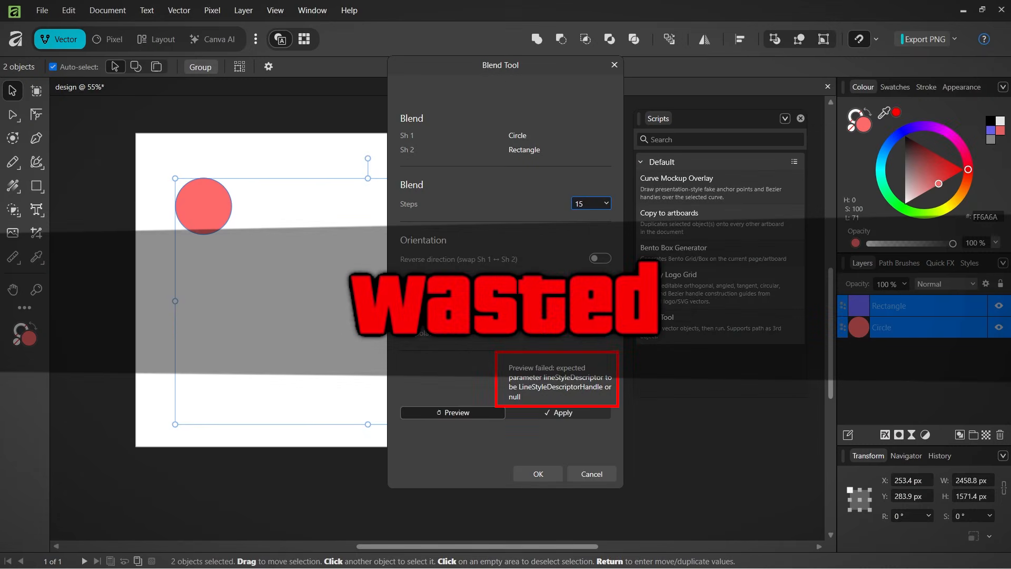
{"action": "left_click_drag", "start_coordinate": [493, 68], "coordinate": [614, 112]}
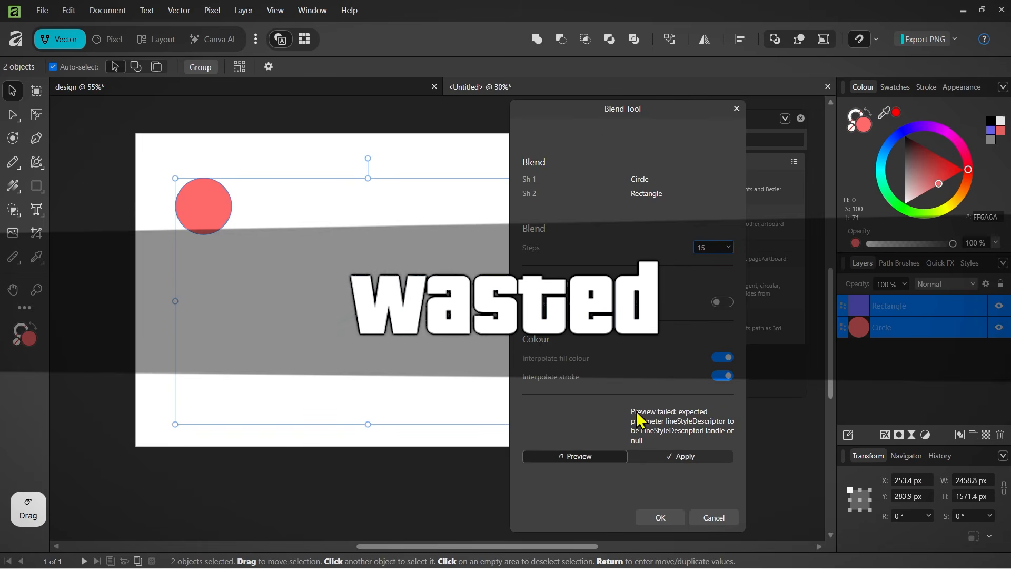
{"action": "left_click_drag", "start_coordinate": [316, 363], "coordinate": [304, 368]}
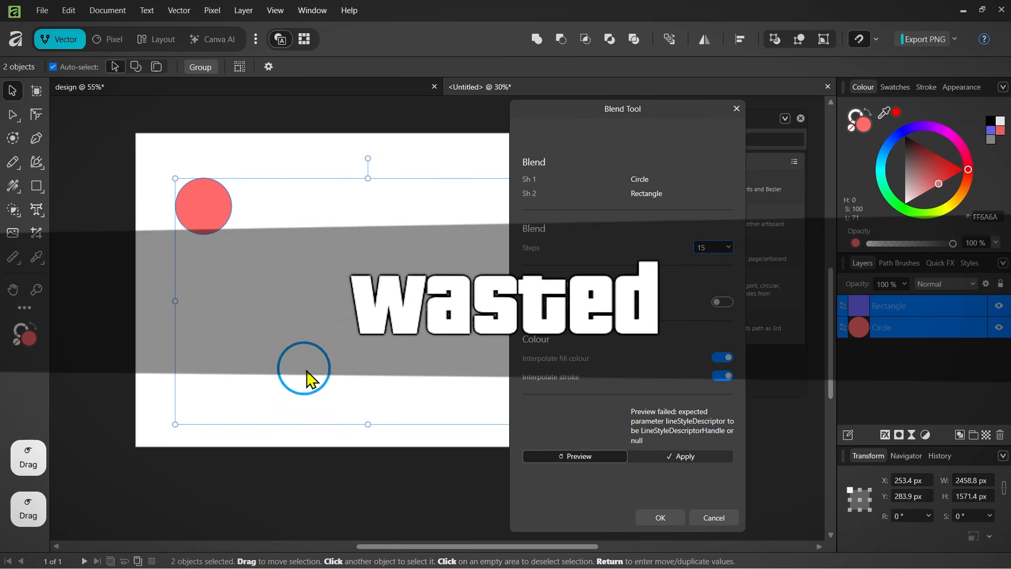
{"action": "left_click", "coordinate": [711, 522]}
{"action": "left_click", "coordinate": [143, 176]}
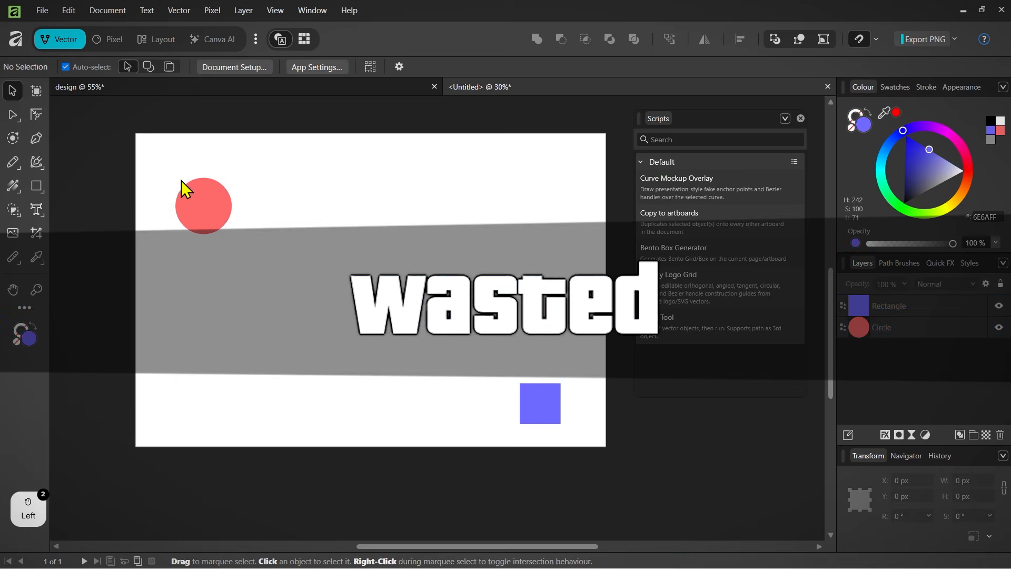